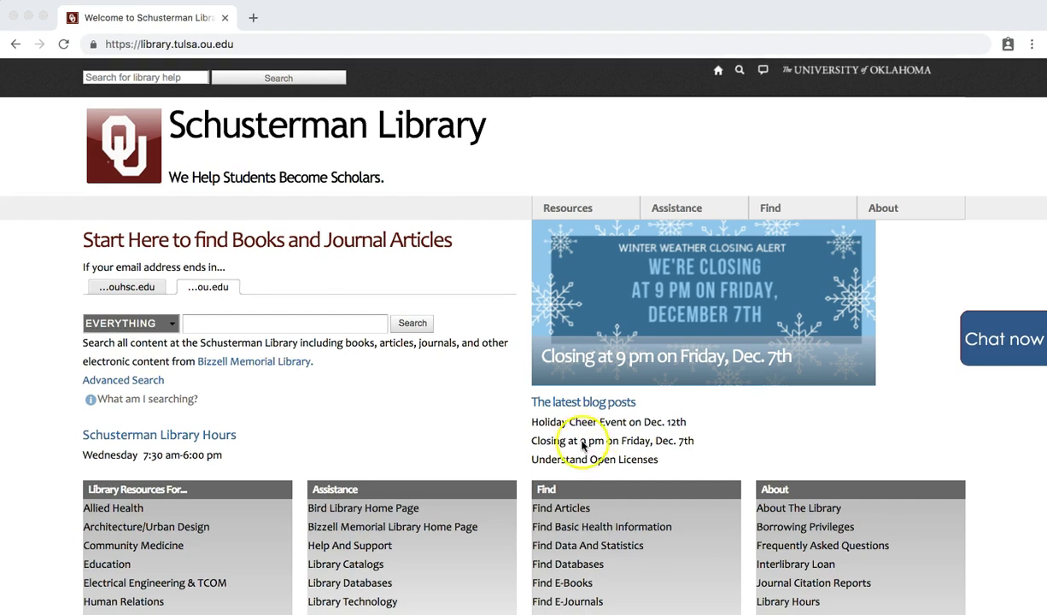
Step: Open Ovid and select EBM Reviews – Cochrane Database of Systematic Reviews as the resource
{"action": "scroll", "coordinate": [563, 453], "scroll_direction": "down", "scroll_amount": 3}
{"action": "left_click", "coordinate": [539, 483]}
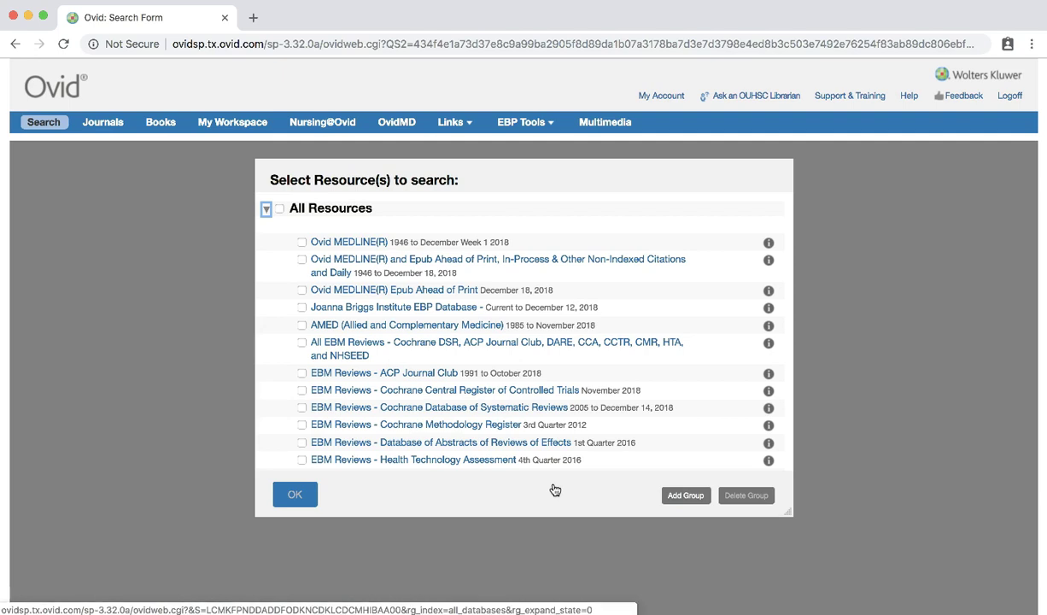
{"action": "left_click", "coordinate": [518, 410]}
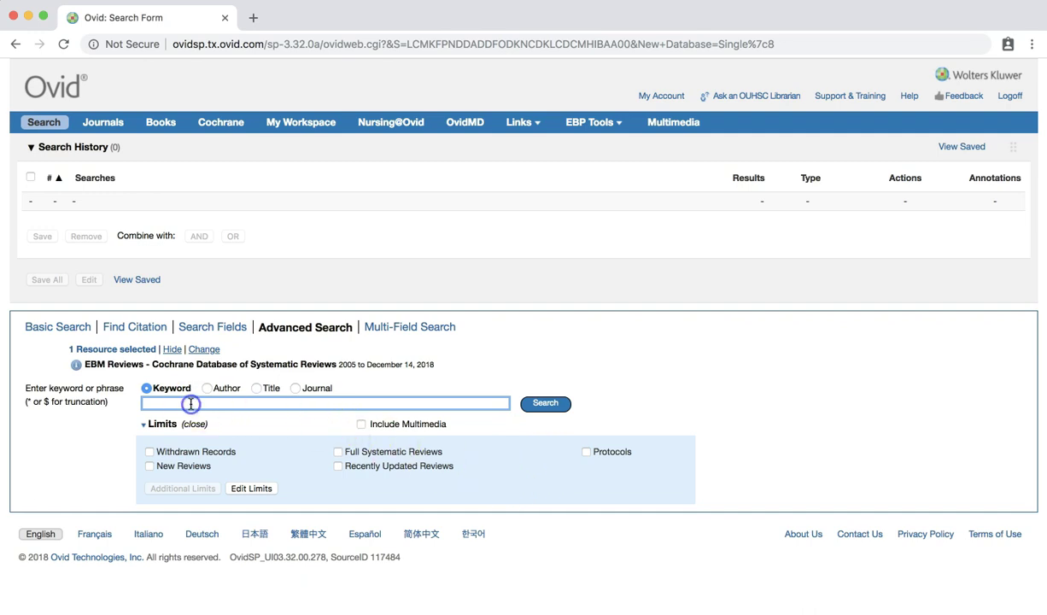
Step: Run keyword searches for skin-to-skin care, skin contact and kangaroo care (11, 47, 13 results)
{"action": "type", "text": "skin-to-skin care"}
{"action": "key", "text": "Return"}
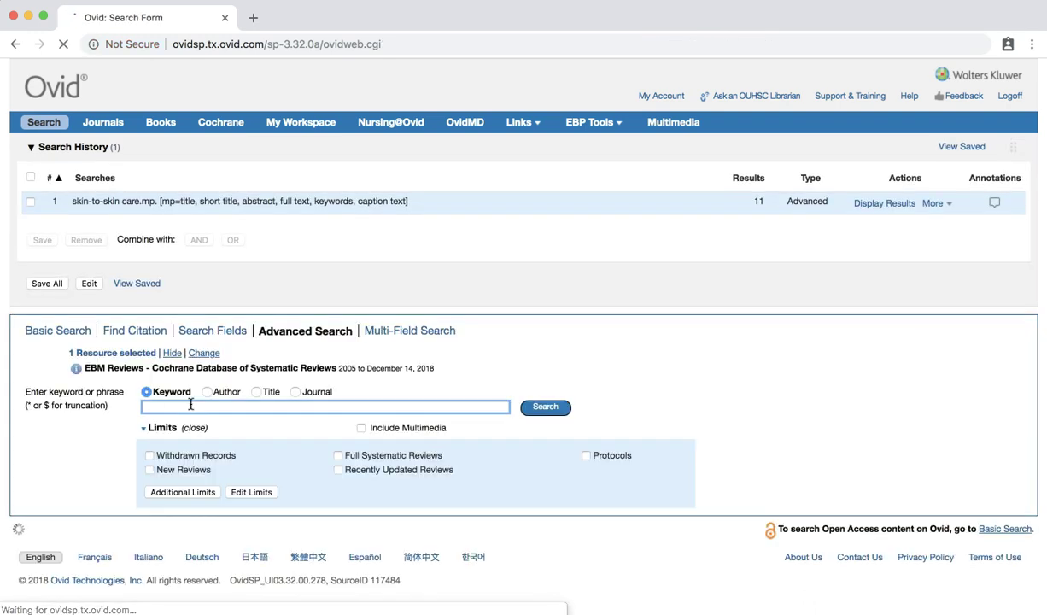
{"action": "left_click", "coordinate": [158, 409]}
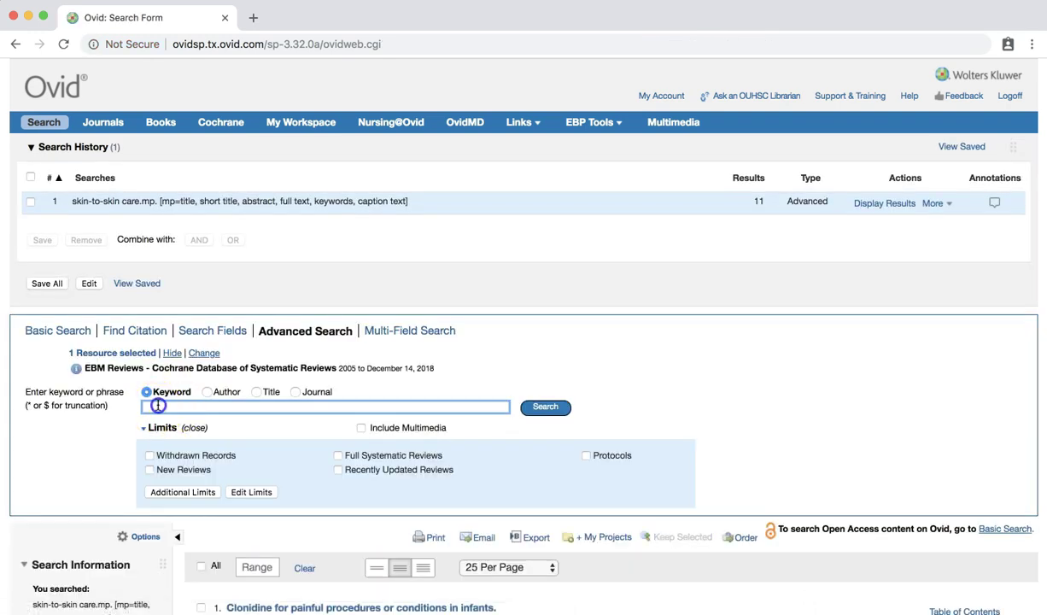
{"action": "type", "text": "skin contact"}
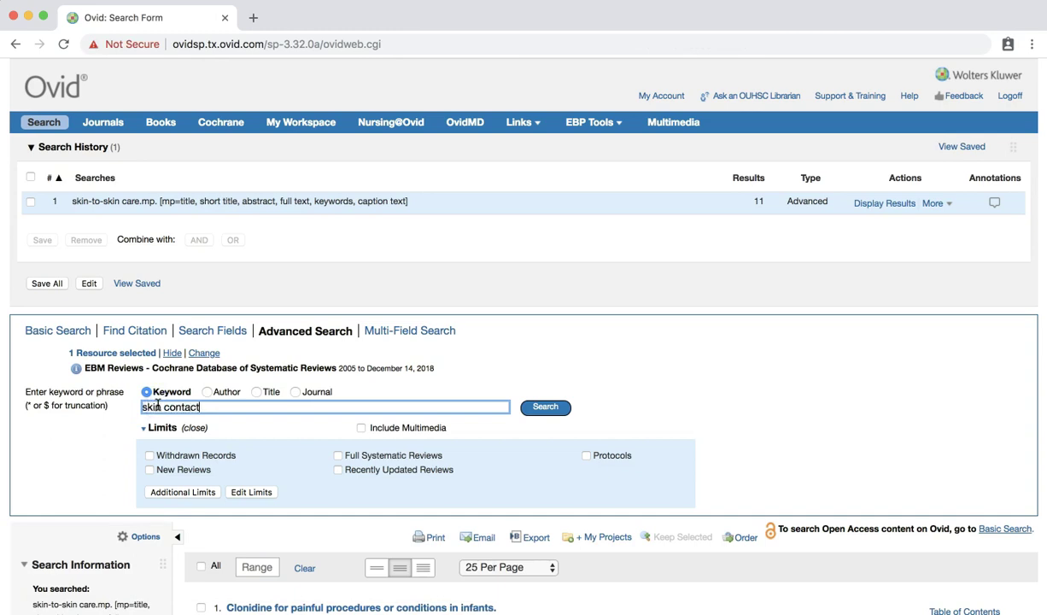
{"action": "key", "text": "Return"}
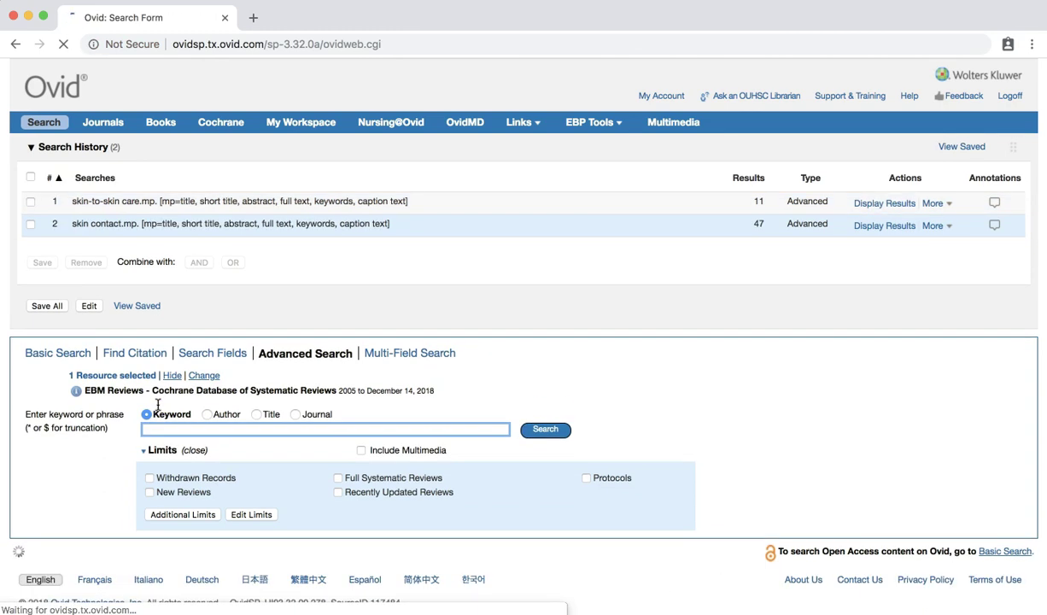
{"action": "left_click", "coordinate": [136, 409]}
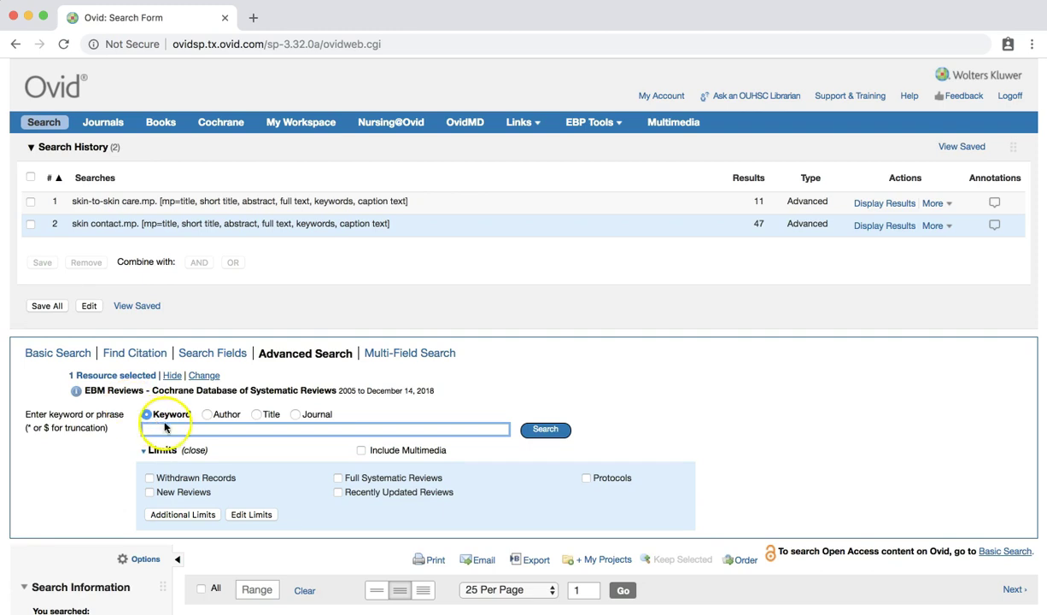
{"action": "left_click", "coordinate": [157, 427]}
{"action": "type", "text": "kangaroo care"}
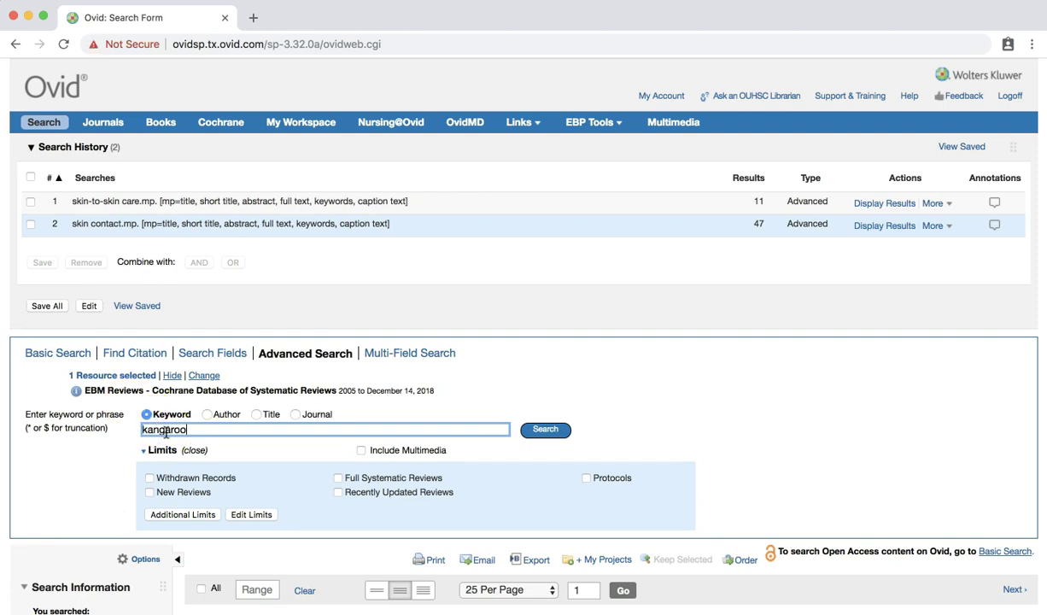
{"action": "key", "text": "Return"}
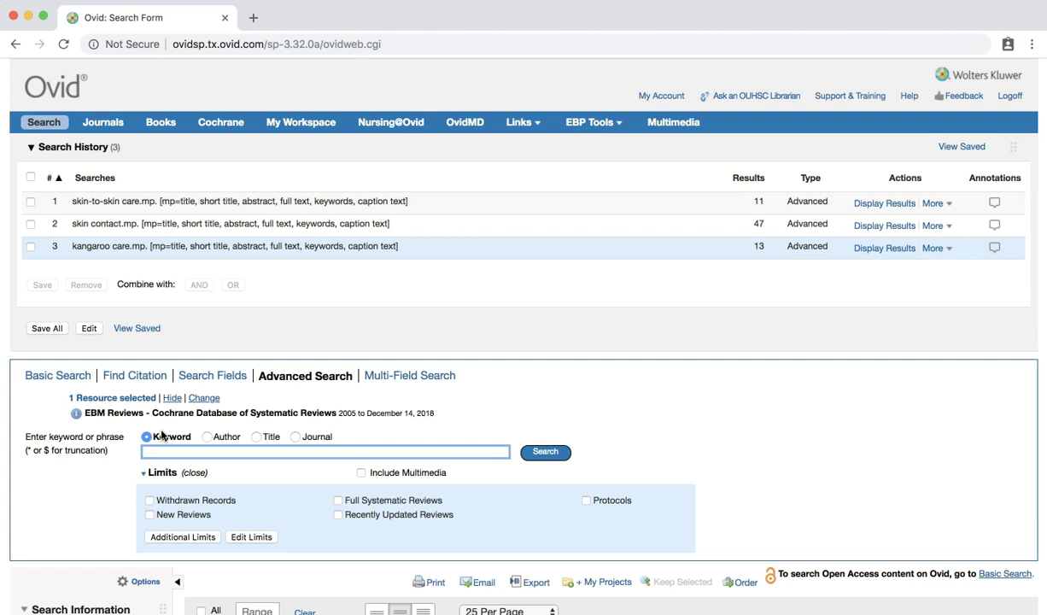
Step: Combine searches 1, 2 and 3 with OR, giving 58 results
{"action": "left_click", "coordinate": [31, 202]}
{"action": "left_click", "coordinate": [30, 223]}
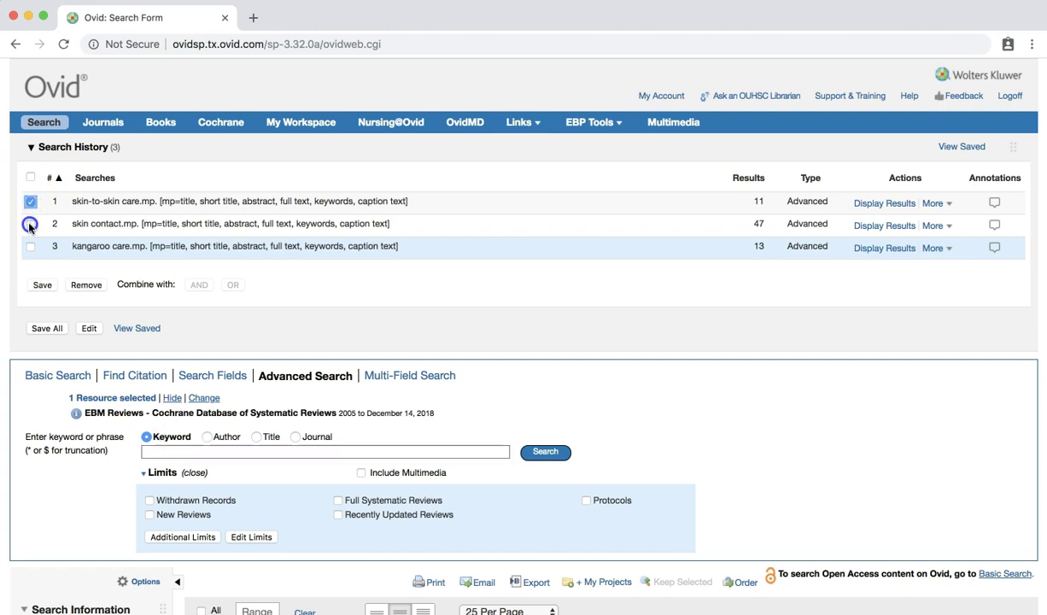
{"action": "left_click", "coordinate": [31, 247]}
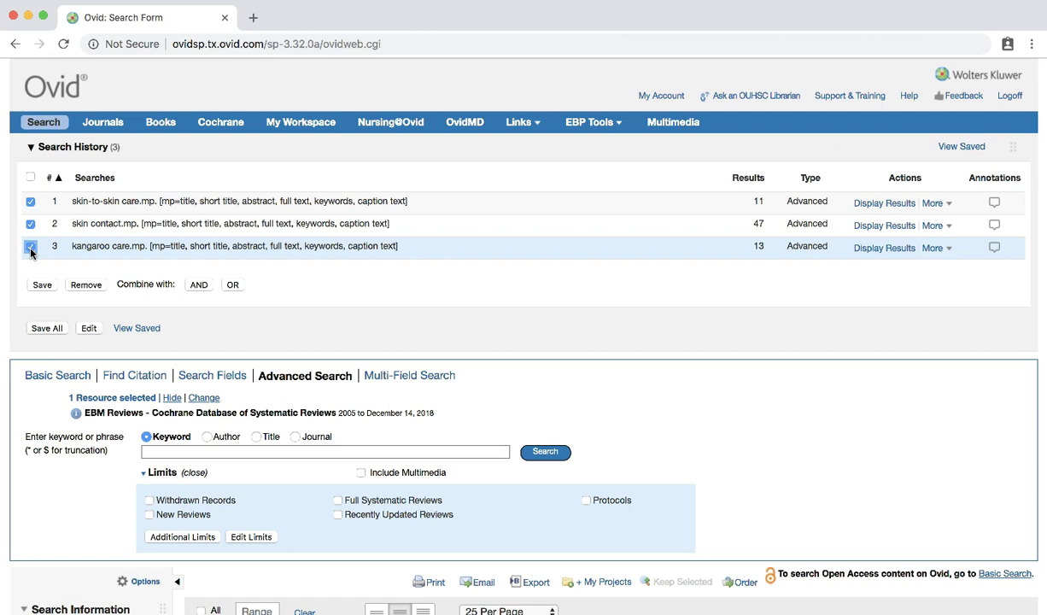
{"action": "left_click", "coordinate": [232, 284]}
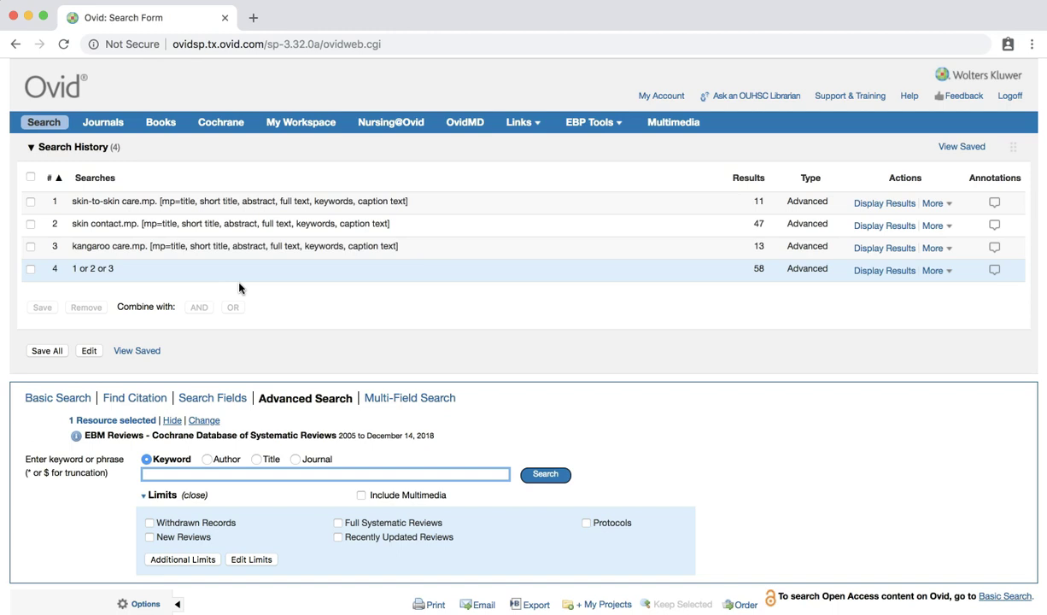
Step: Run a keyword search for breastfeeding, returning 452 results
{"action": "left_click", "coordinate": [169, 474]}
{"action": "type", "text": "breastfeeding"}
{"action": "key", "text": "Return"}
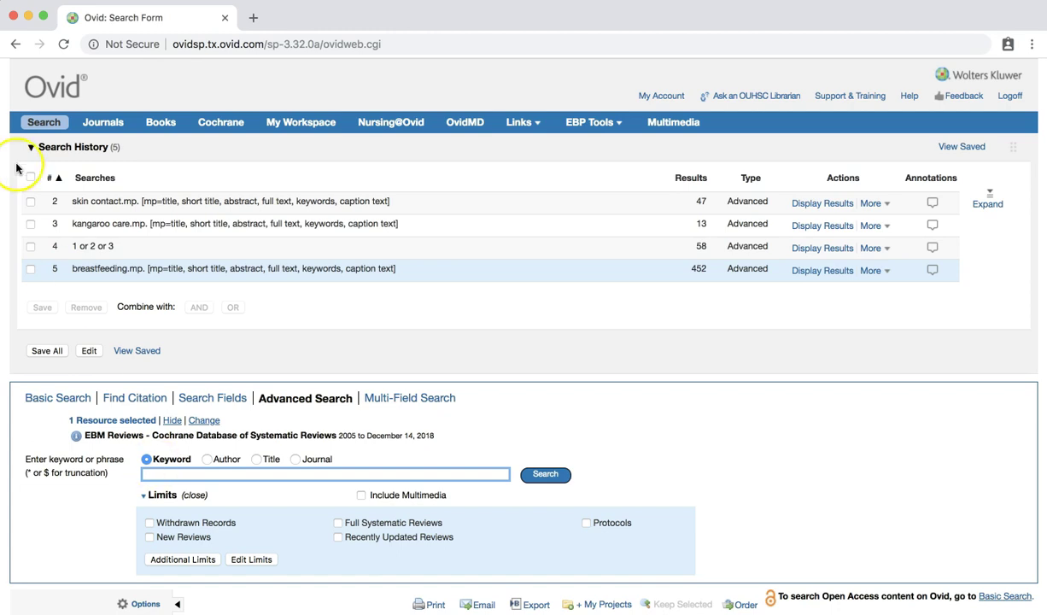
Step: Combine searches 4 and 5 with AND, giving 27 results
{"action": "left_click", "coordinate": [31, 270]}
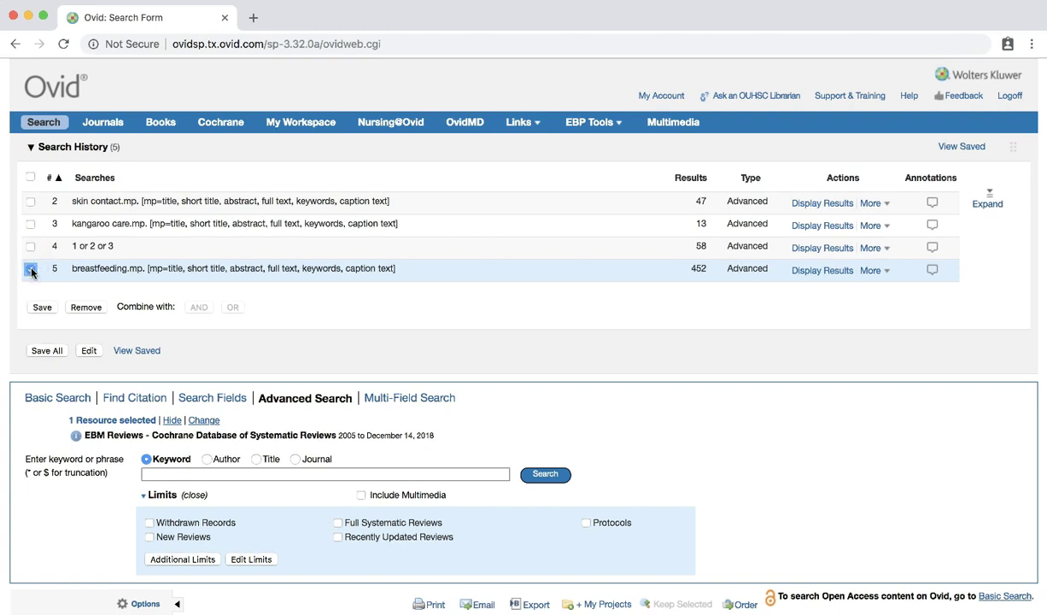
{"action": "left_click", "coordinate": [31, 247]}
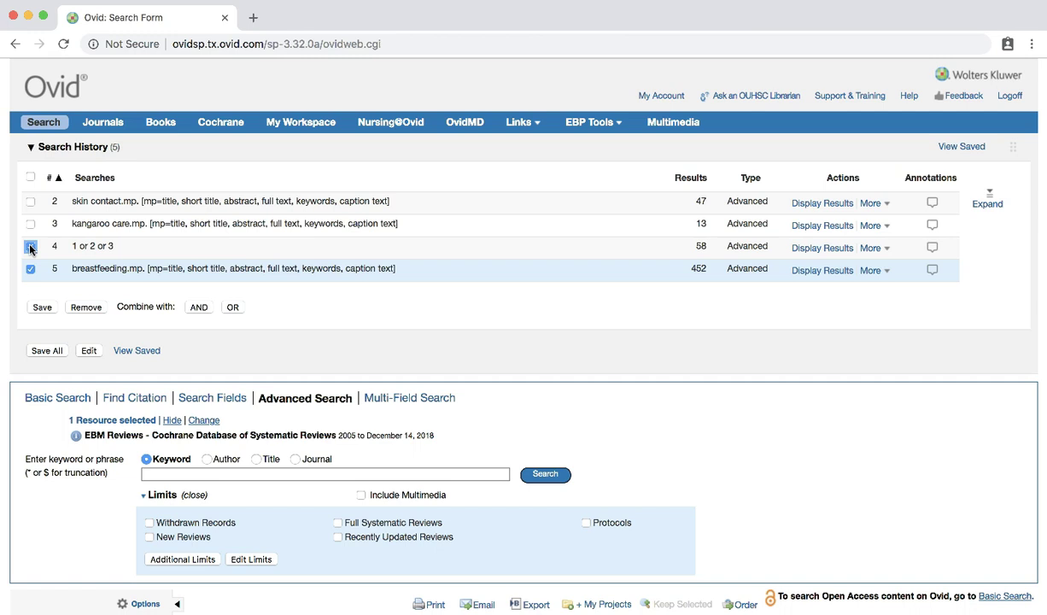
{"action": "left_click", "coordinate": [198, 307]}
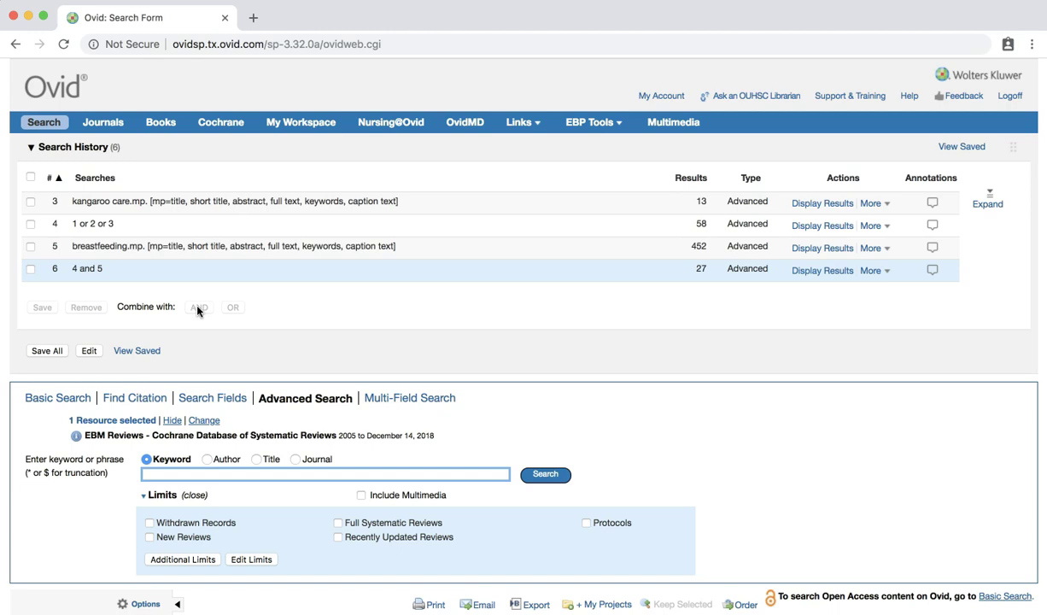
Step: Apply the Full Systematic Reviews limit to search 6, yielding 23 results
{"action": "left_click", "coordinate": [338, 523]}
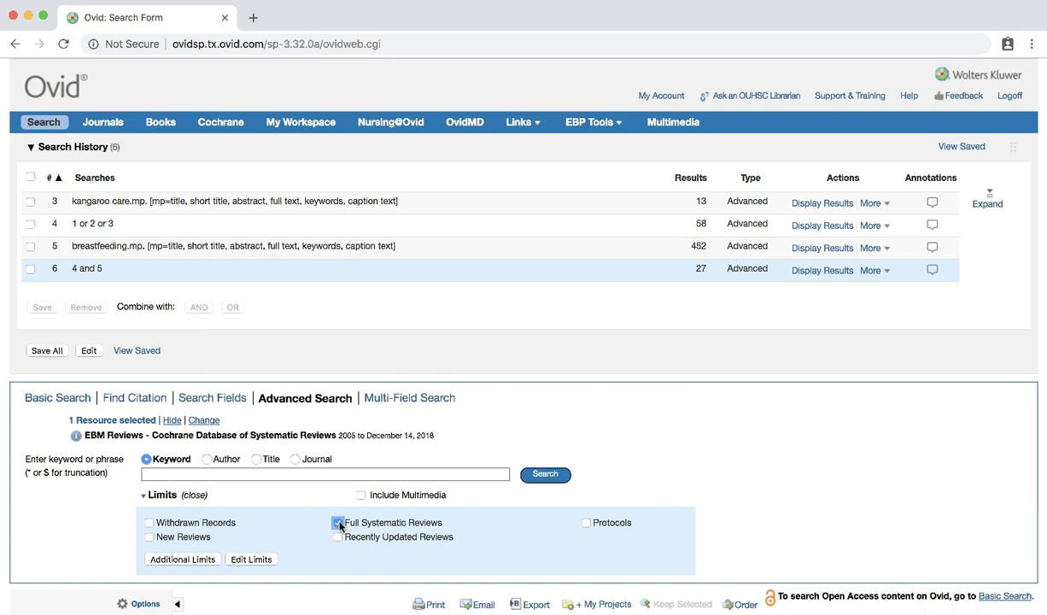
{"action": "left_click", "coordinate": [546, 475]}
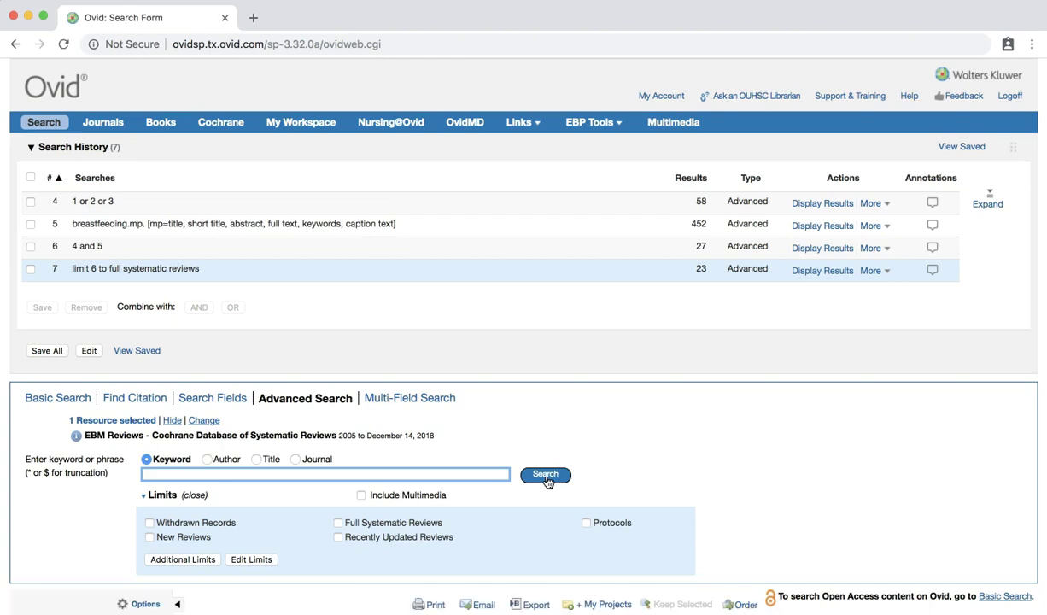
{"action": "scroll", "coordinate": [549, 483], "scroll_direction": "down", "scroll_amount": 4}
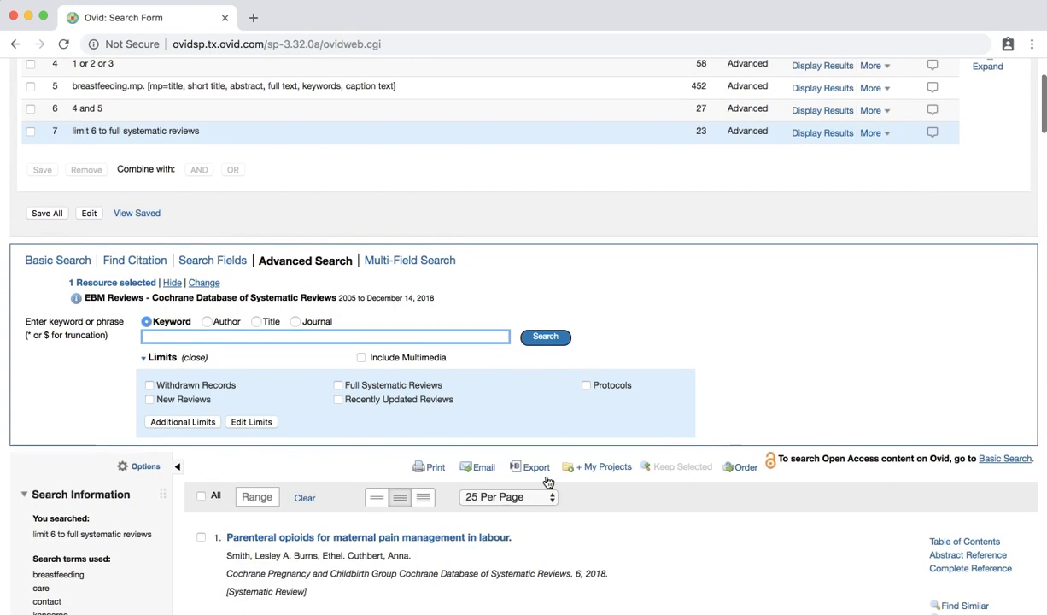
Step: Scroll the 23 results down to result 11, the Kangaroo mother care review
{"action": "scroll", "coordinate": [548, 483], "scroll_direction": "down", "scroll_amount": 3}
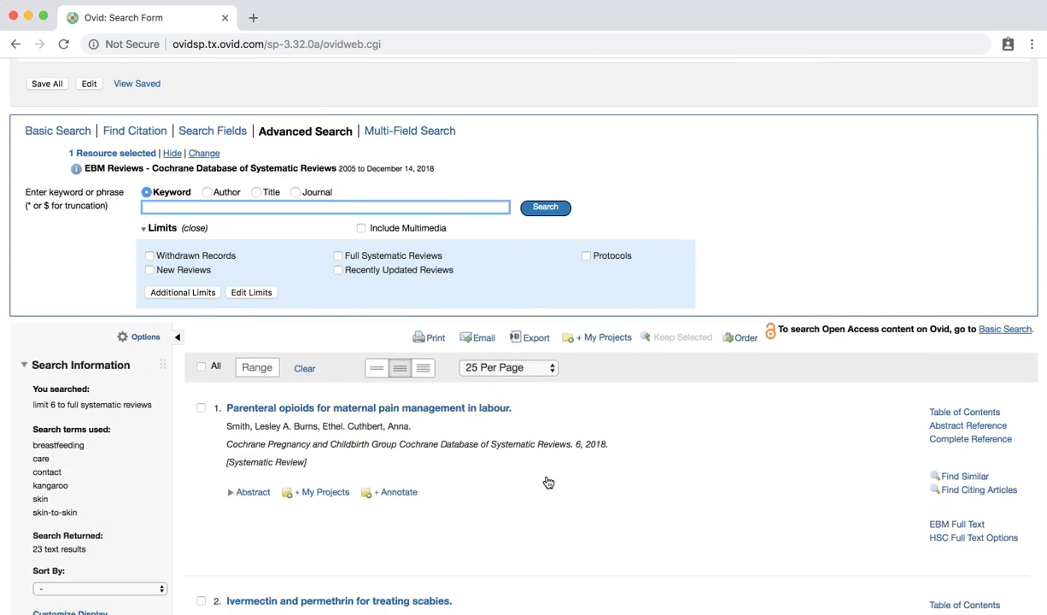
{"action": "scroll", "coordinate": [548, 483], "scroll_direction": "down", "scroll_amount": 2}
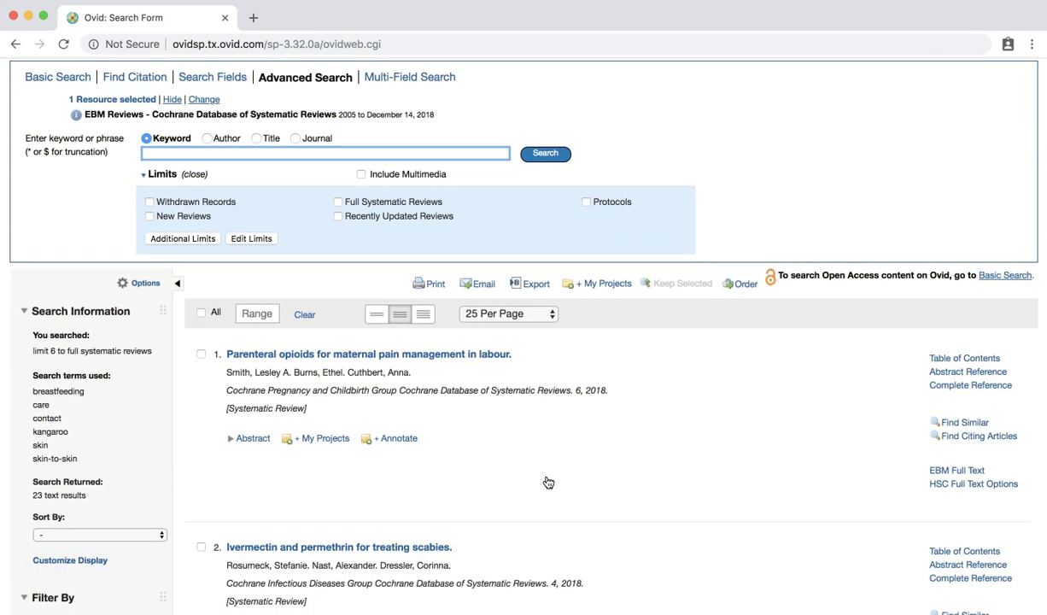
{"action": "scroll", "coordinate": [548, 483], "scroll_direction": "down", "scroll_amount": 5}
{"action": "scroll", "coordinate": [548, 482], "scroll_direction": "down", "scroll_amount": 5}
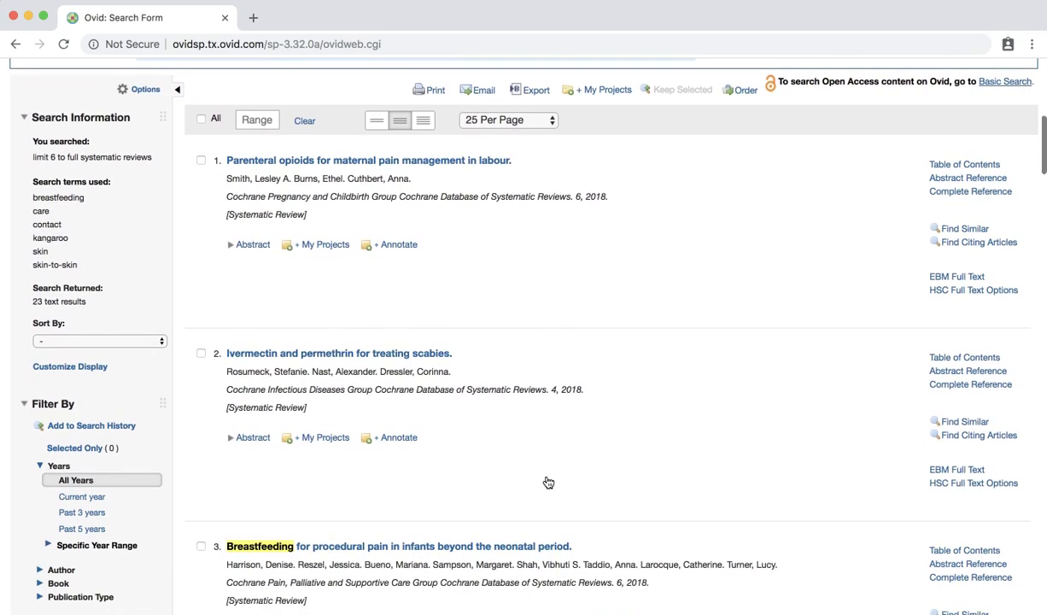
{"action": "scroll", "coordinate": [549, 482], "scroll_direction": "down", "scroll_amount": 5}
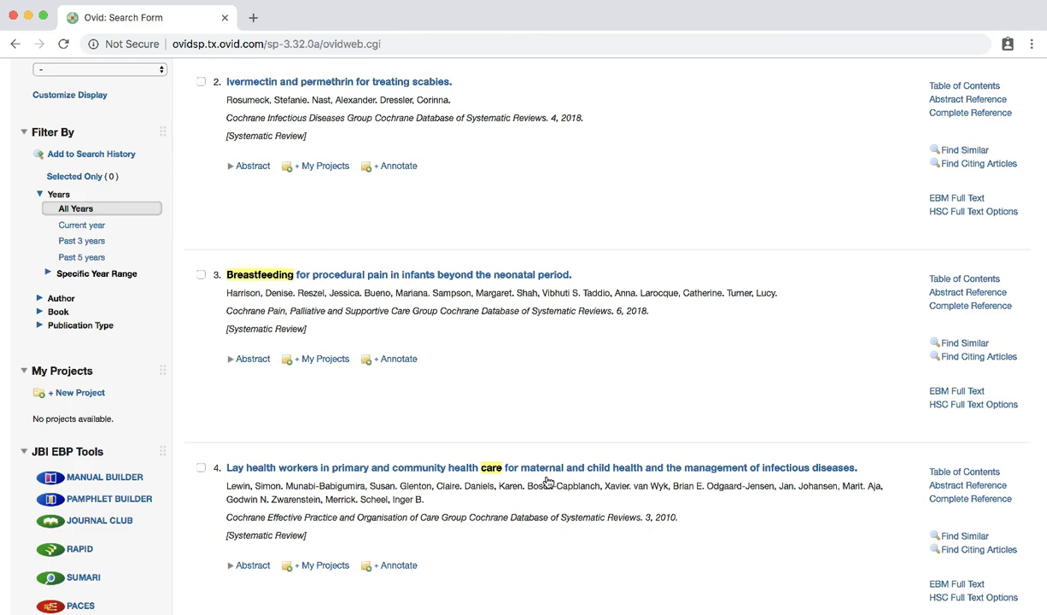
{"action": "scroll", "coordinate": [548, 483], "scroll_direction": "down", "scroll_amount": 10}
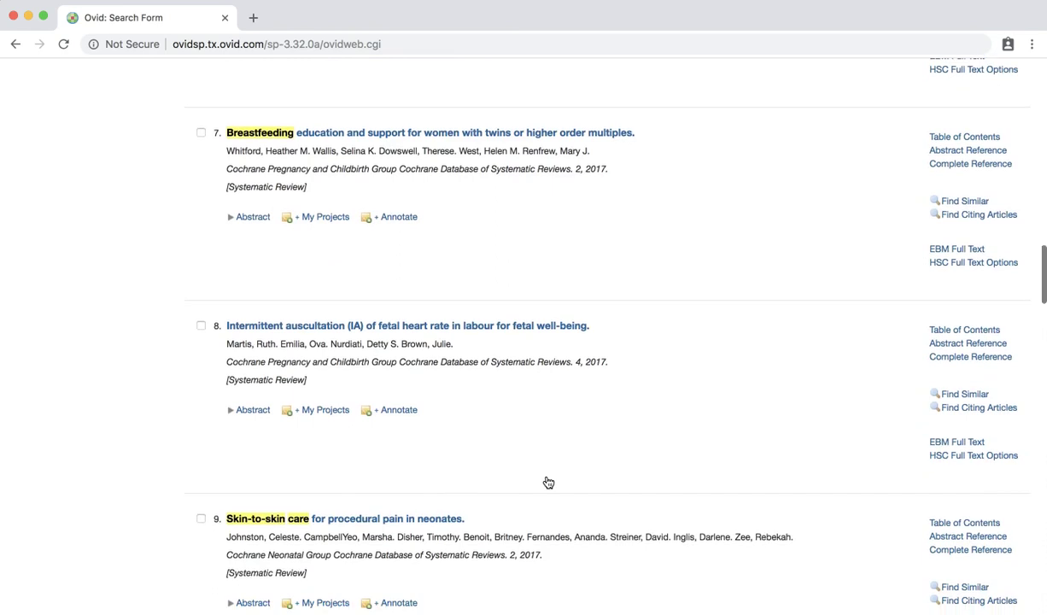
{"action": "scroll", "coordinate": [549, 483], "scroll_direction": "down", "scroll_amount": 6}
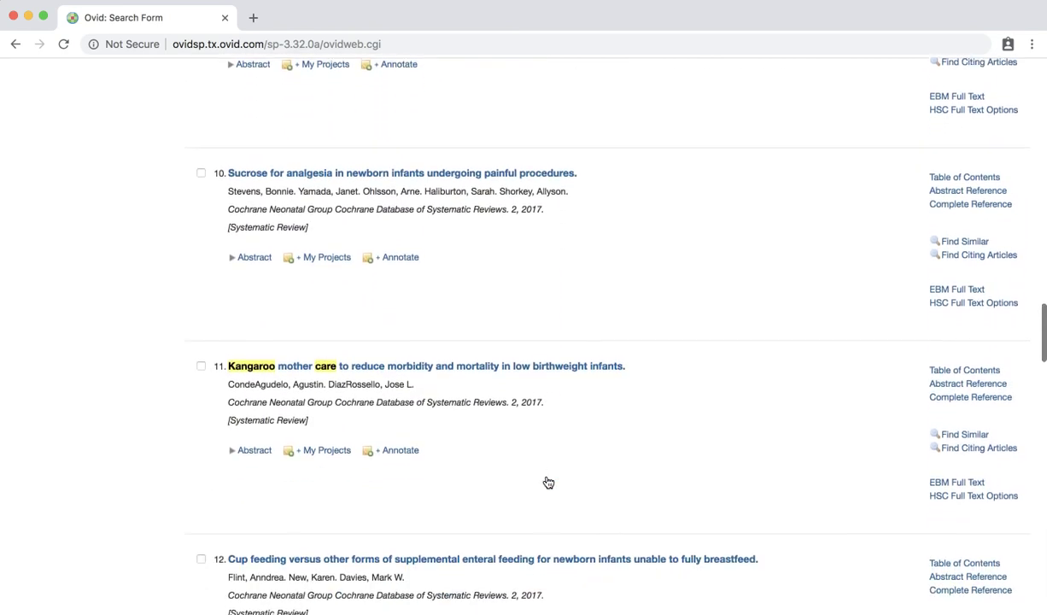
{"action": "scroll", "coordinate": [549, 483], "scroll_direction": "down", "scroll_amount": 2}
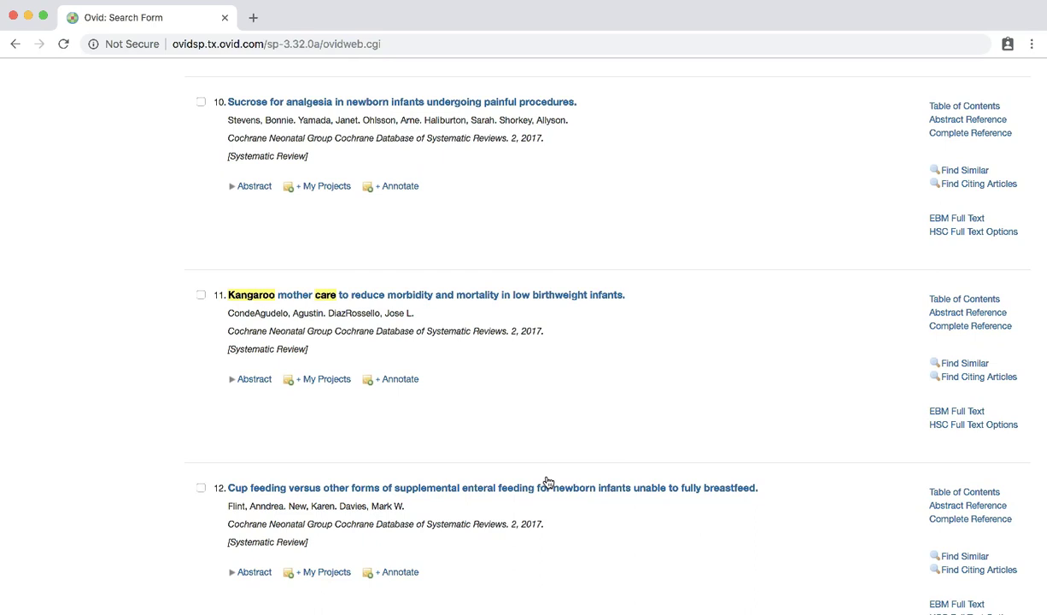
Step: Expand the abstract of result 11, the Kangaroo mother care review
{"action": "left_click", "coordinate": [245, 379]}
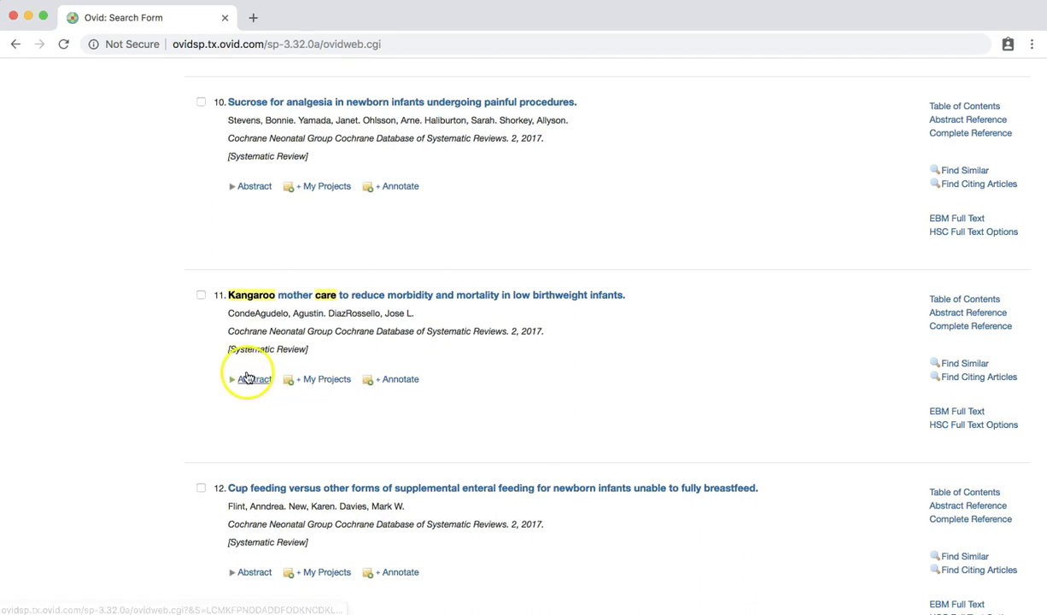
{"action": "scroll", "coordinate": [231, 384], "scroll_direction": "down", "scroll_amount": 2}
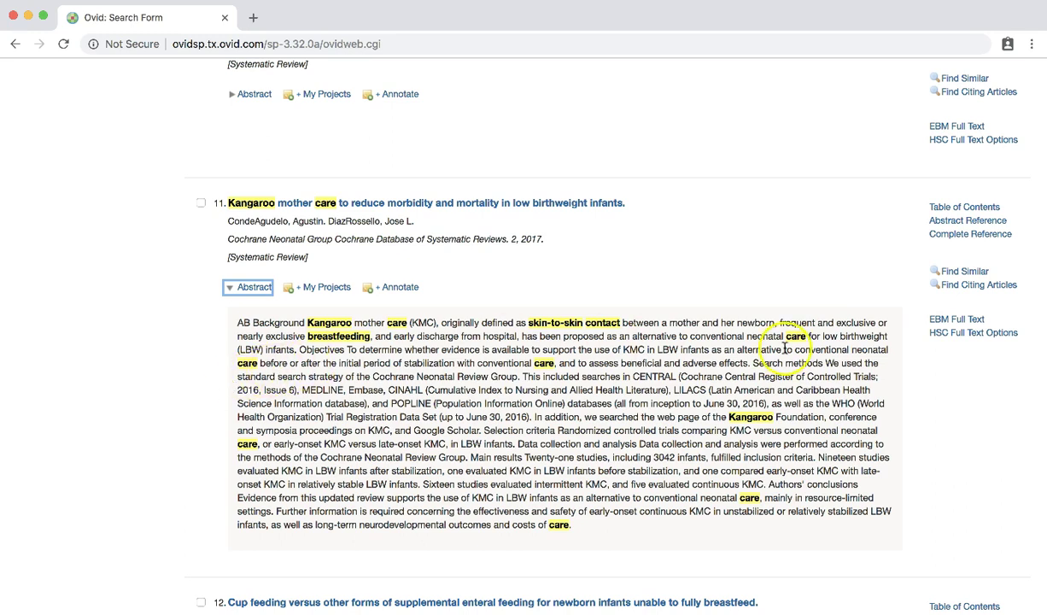
Step: Open the EBM Full Text article page of the Kangaroo mother care review
{"action": "left_click", "coordinate": [961, 320]}
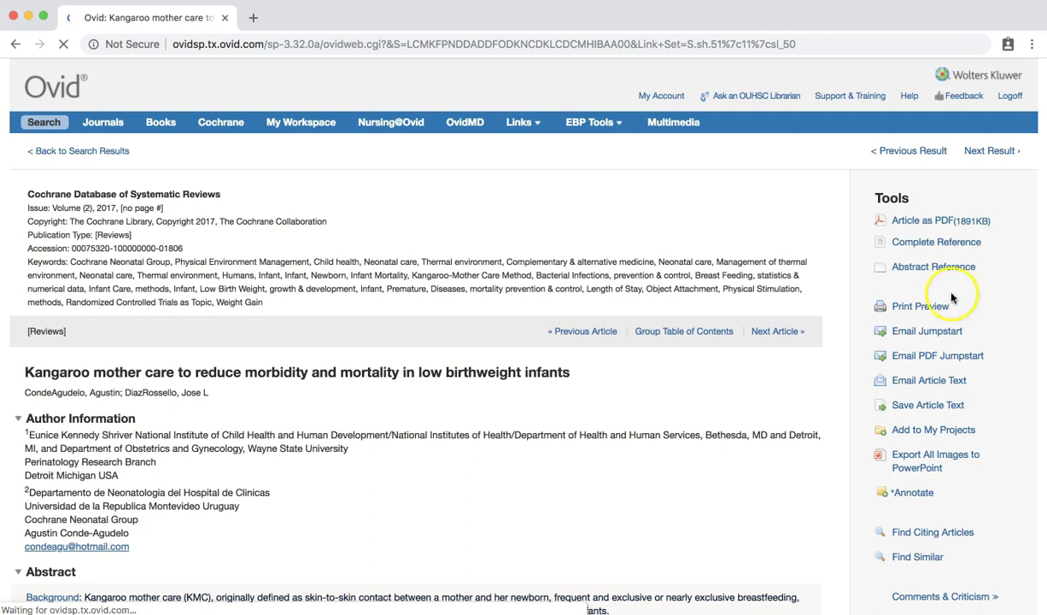
{"action": "left_click_drag", "start_coordinate": [873, 198], "coordinate": [931, 199]}
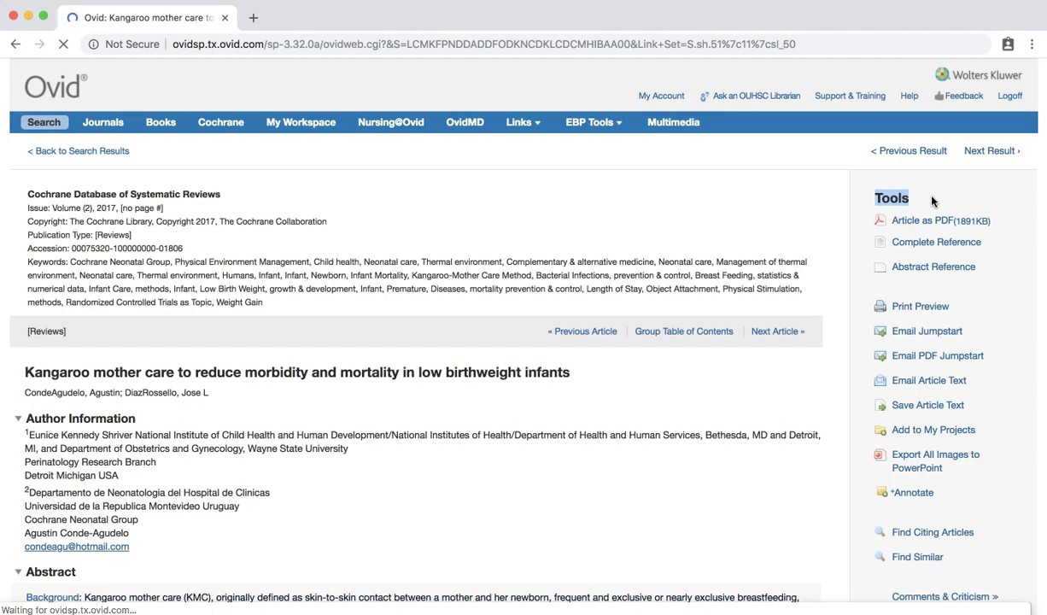
Step: Jump via the Effects of interventions outline to the Breastfeeding section (outcomes 1.31–1.40)
{"action": "scroll", "coordinate": [932, 201], "scroll_direction": "down", "scroll_amount": 5}
{"action": "scroll", "coordinate": [932, 201], "scroll_direction": "down", "scroll_amount": 4}
{"action": "left_click_drag", "start_coordinate": [881, 171], "coordinate": [963, 173]}
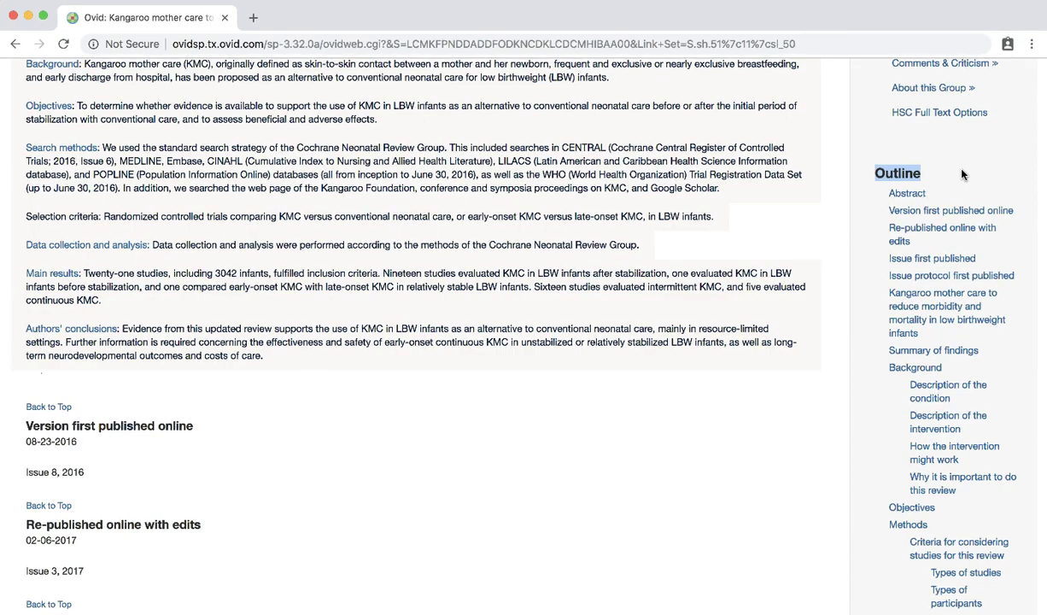
{"action": "scroll", "coordinate": [963, 174], "scroll_direction": "down", "scroll_amount": 3}
{"action": "scroll", "coordinate": [962, 174], "scroll_direction": "down", "scroll_amount": 10}
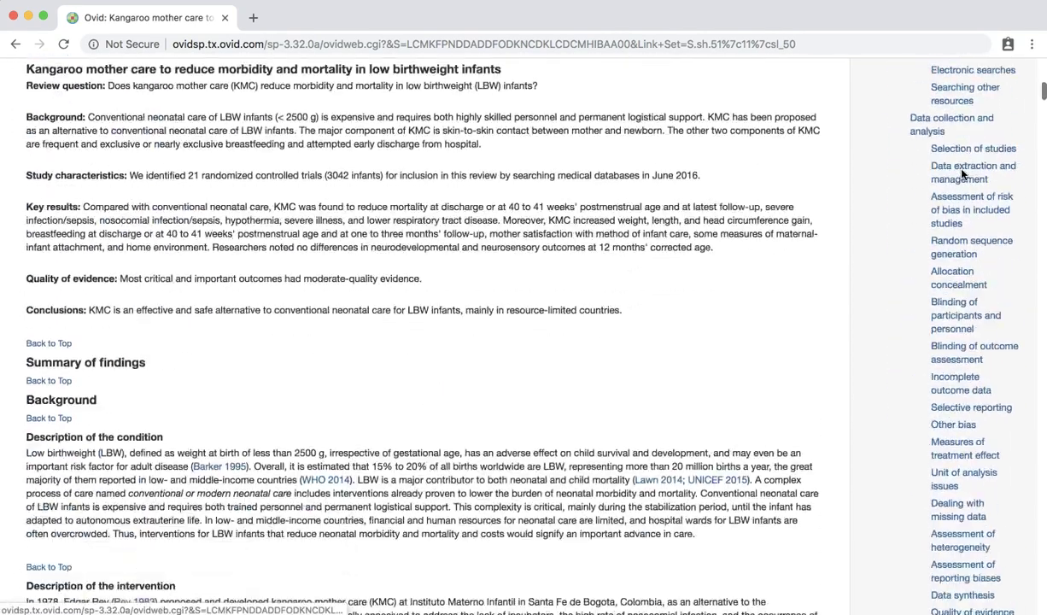
{"action": "scroll", "coordinate": [963, 175], "scroll_direction": "down", "scroll_amount": 5}
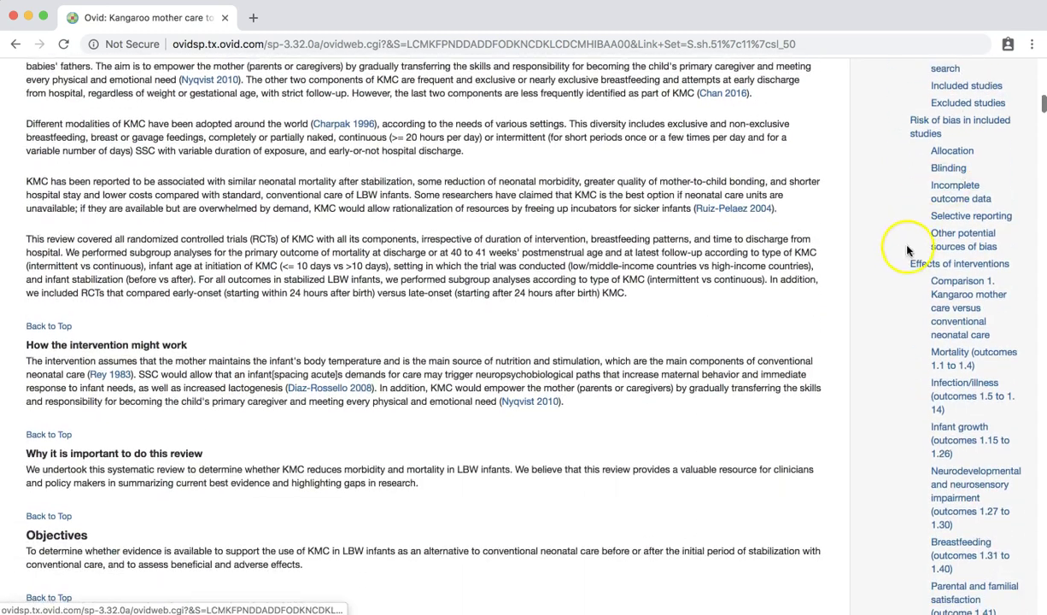
{"action": "left_click", "coordinate": [982, 262]}
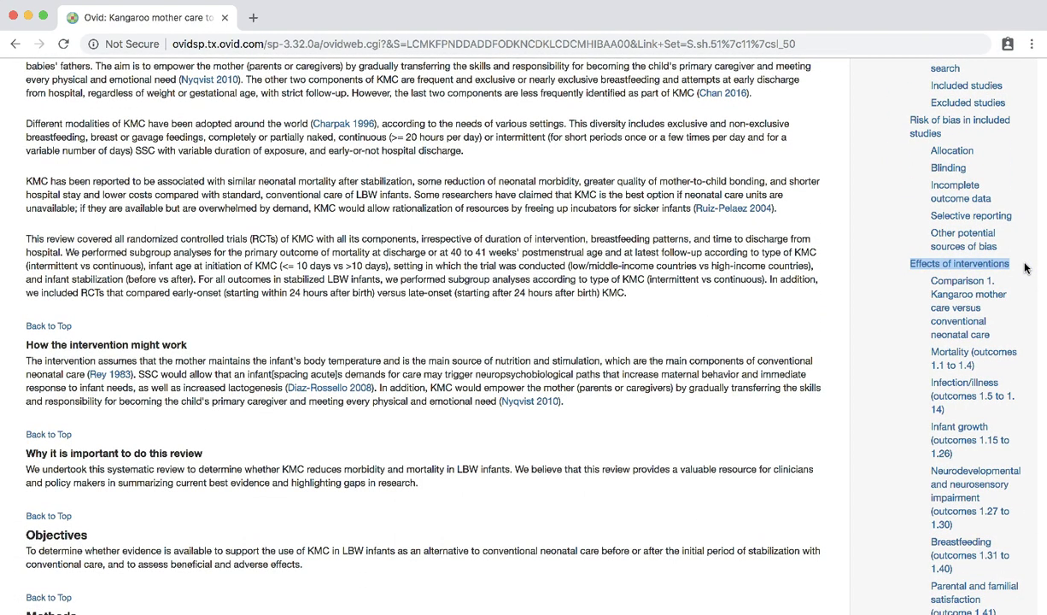
{"action": "left_click", "coordinate": [972, 263]}
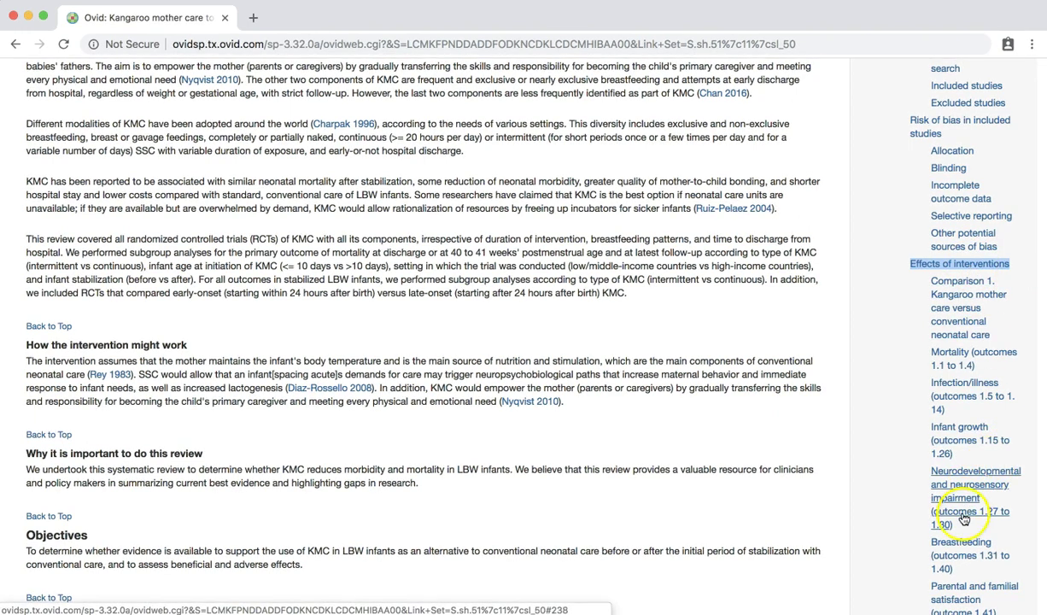
{"action": "left_click", "coordinate": [958, 547]}
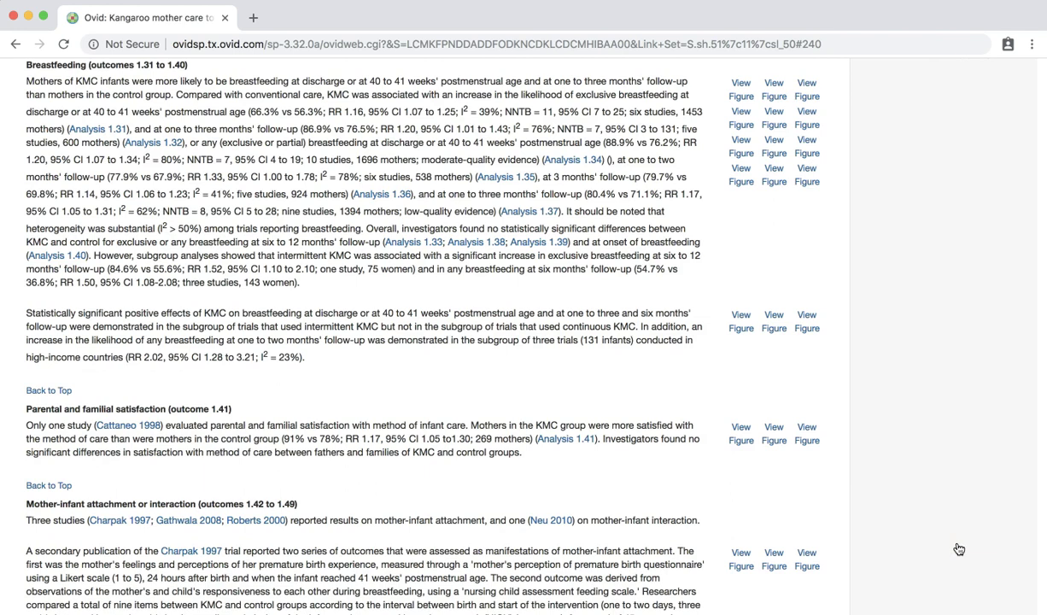